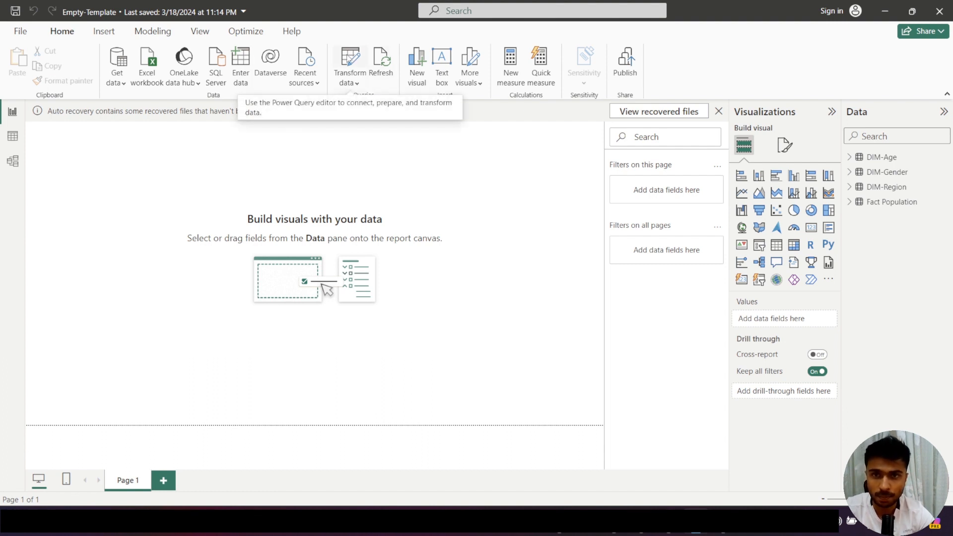
Examine the population queries in the Power Query Editor, close it with changes applied, and view the data model workflow diagram.
click(349, 58)
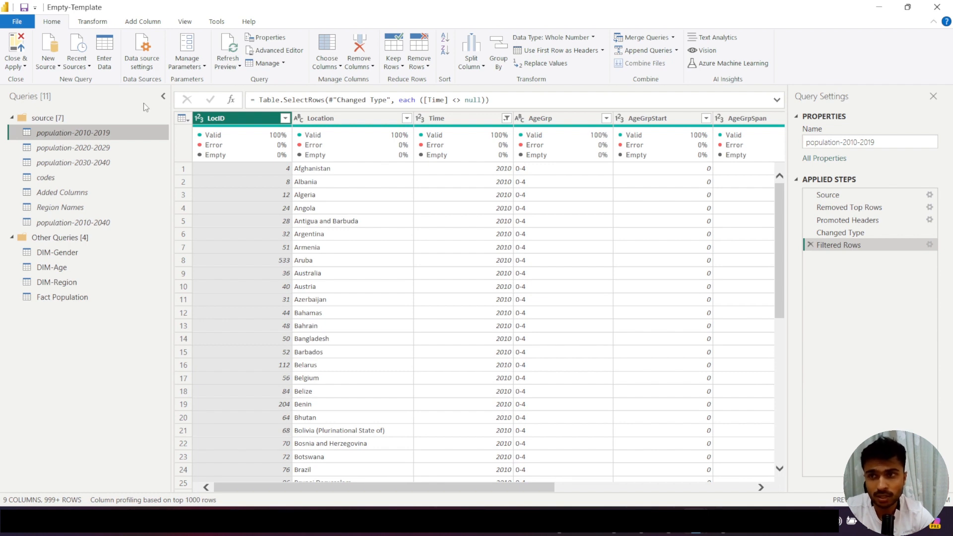
click(17, 44)
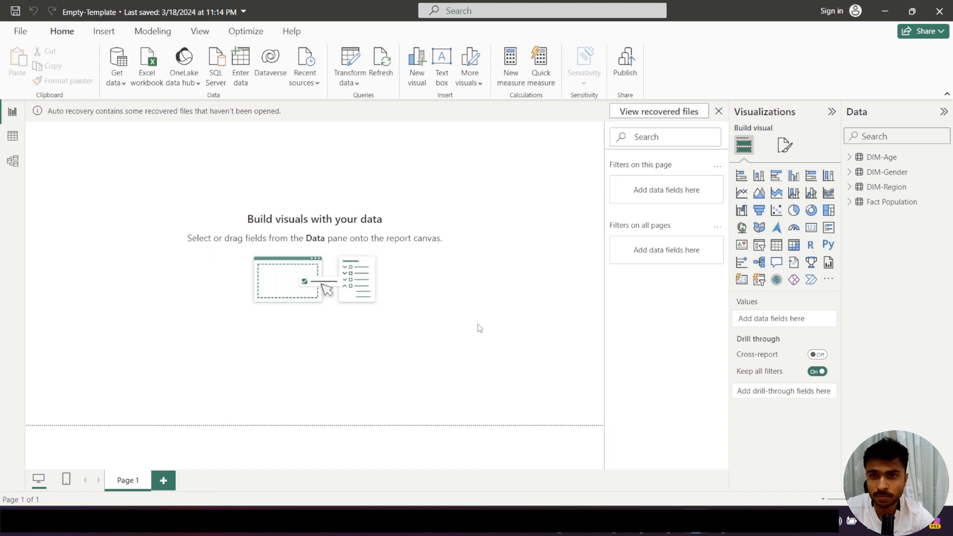
click(724, 522)
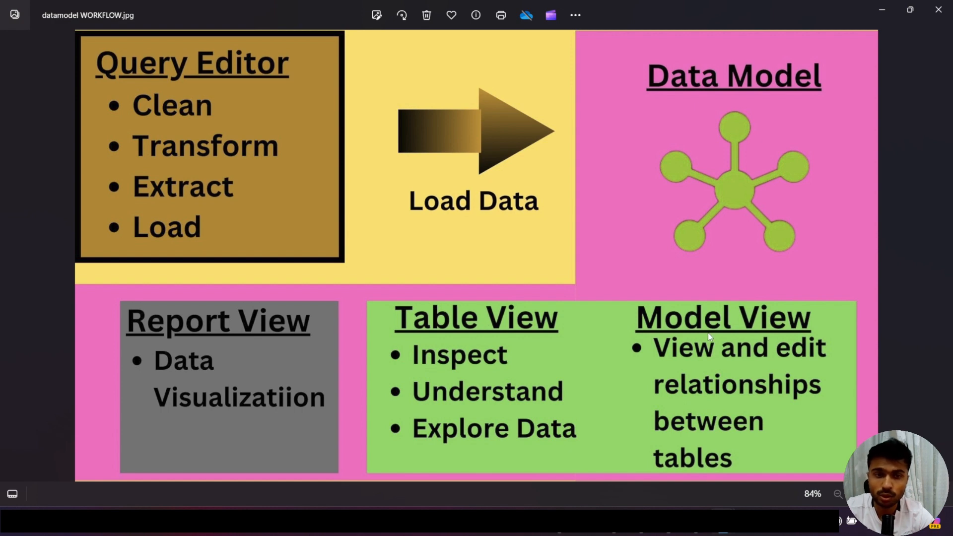
key(alt+Tab)
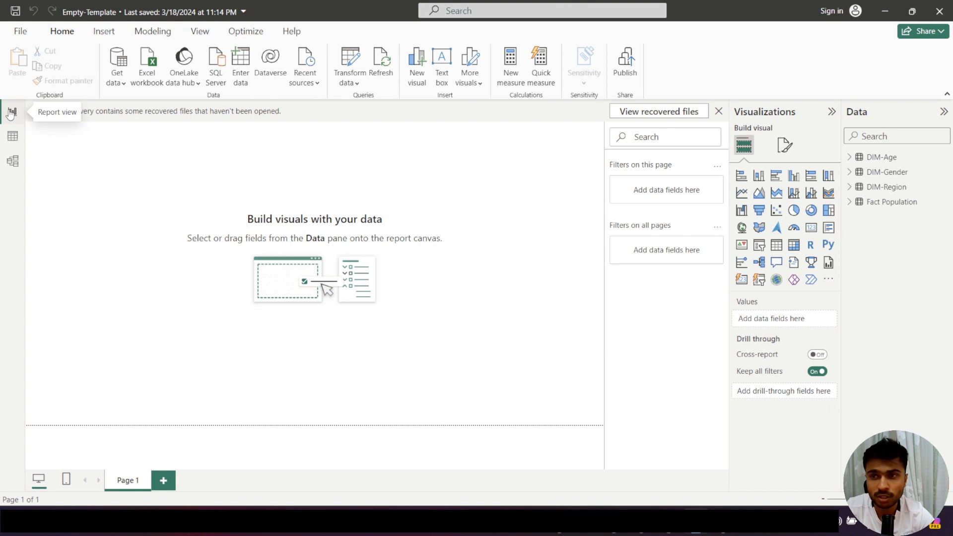
Look through the table, model and report views and compare them with the workflow diagram.
click(13, 139)
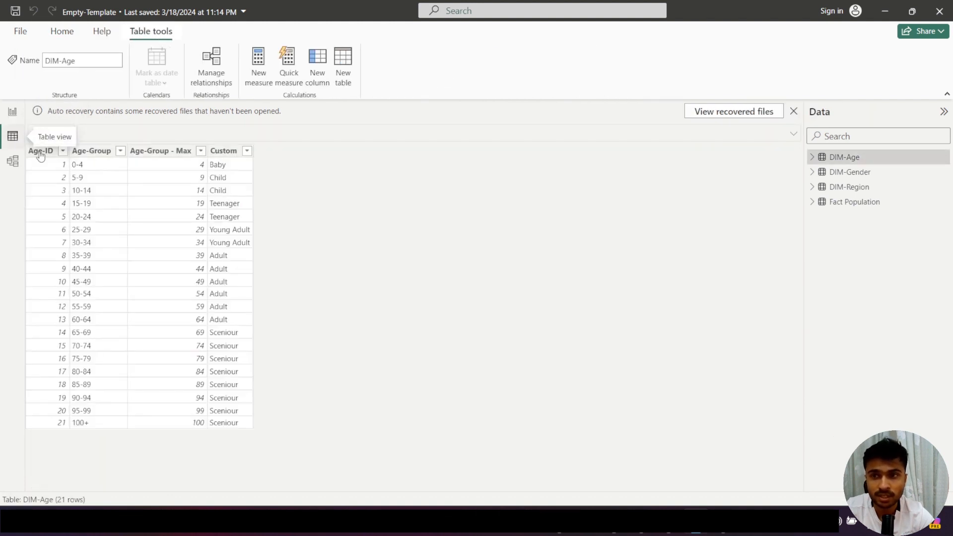
click(13, 163)
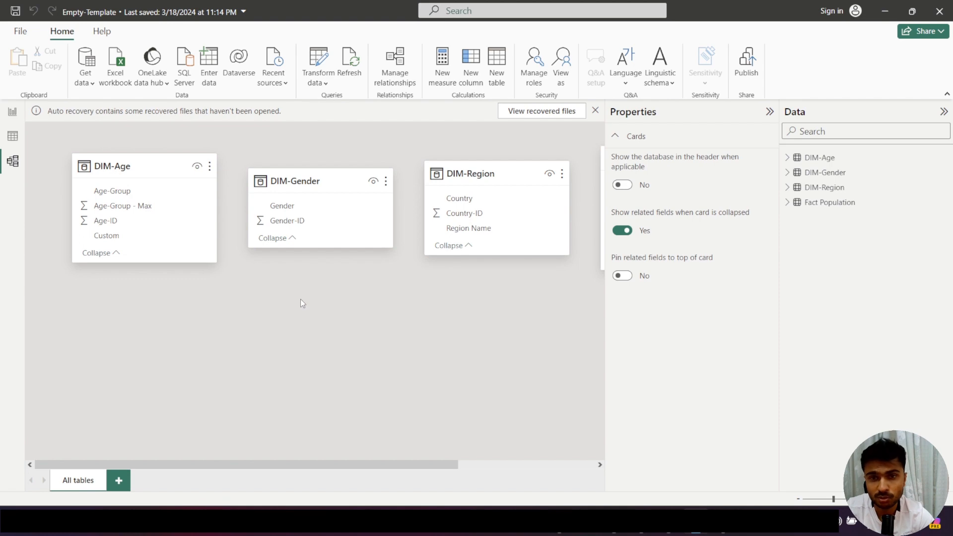
key(alt+Tab)
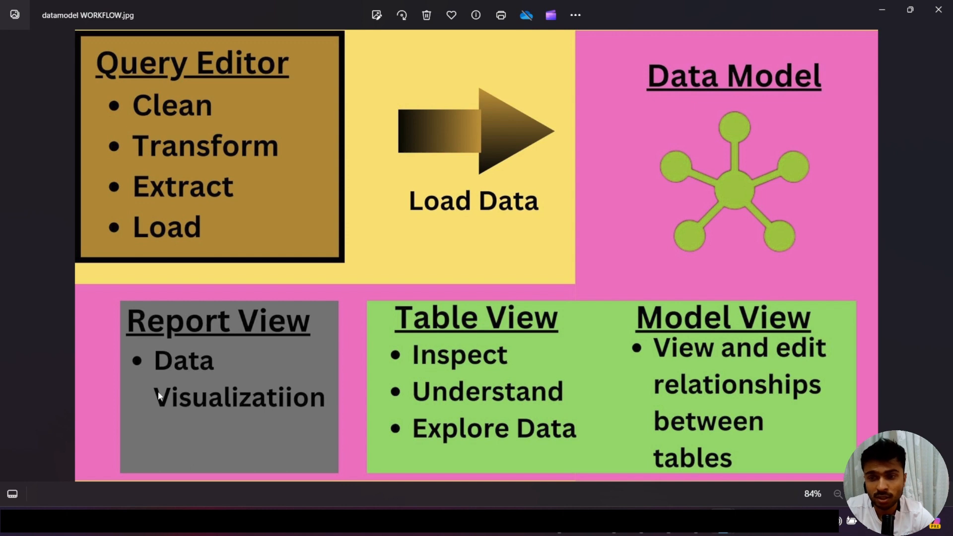
key(alt+Tab)
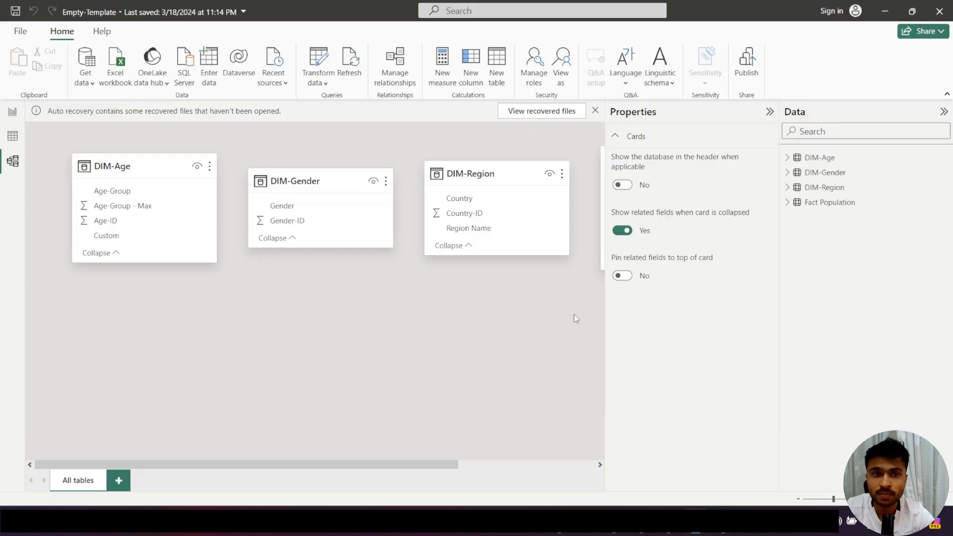
click(13, 111)
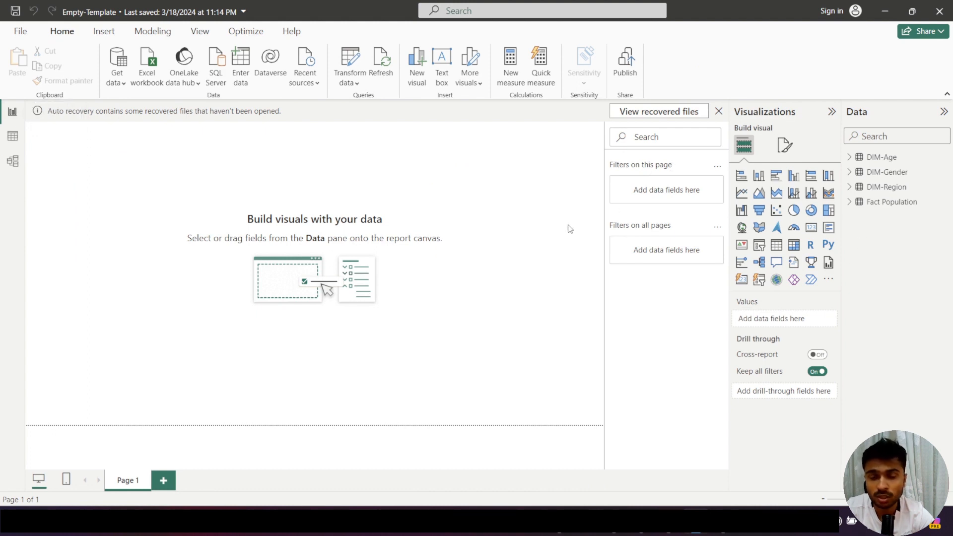
Recheck the model view's role in the workflow diagram and examine the unconnected tables in the model view.
key(alt+Tab)
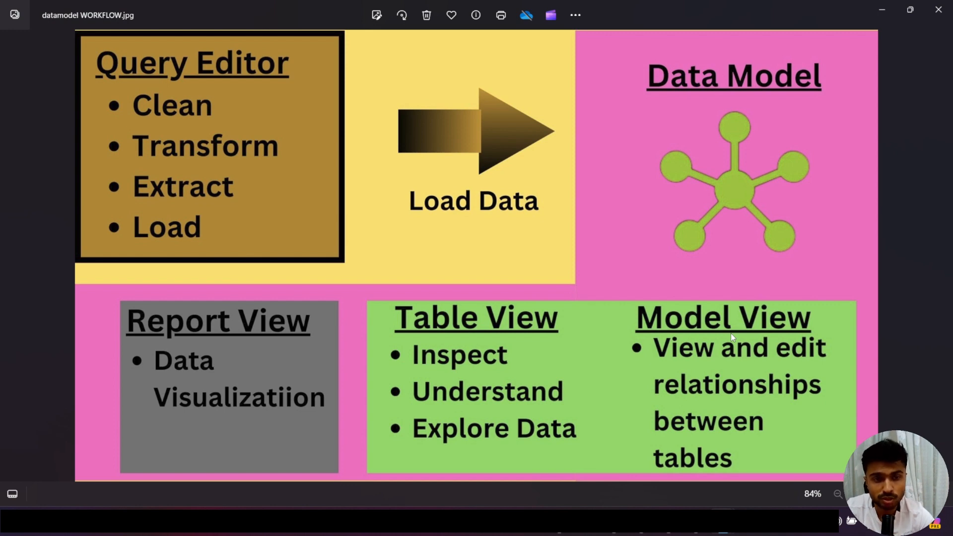
key(alt+Tab)
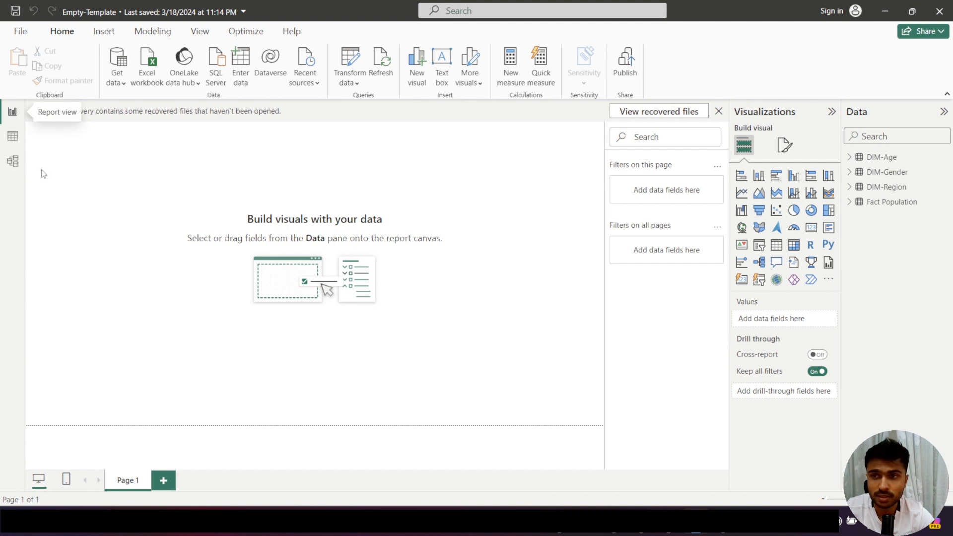
click(12, 163)
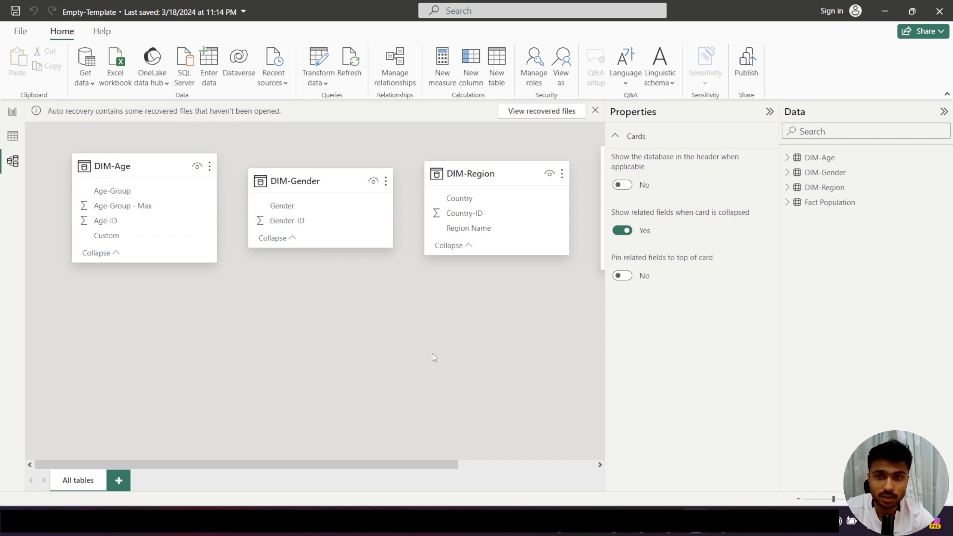
scroll(432, 353, right, 4)
scroll(432, 353, left, 4)
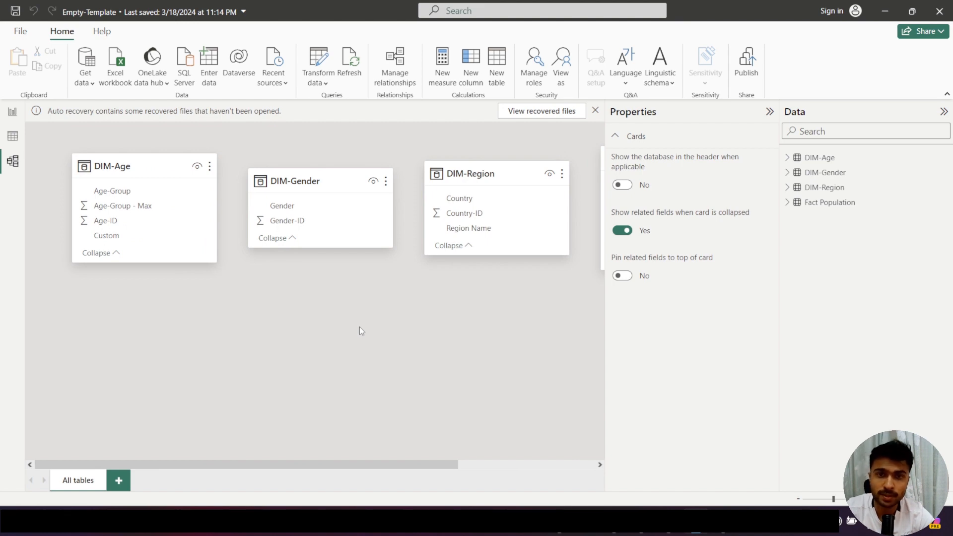
key(alt+Tab)
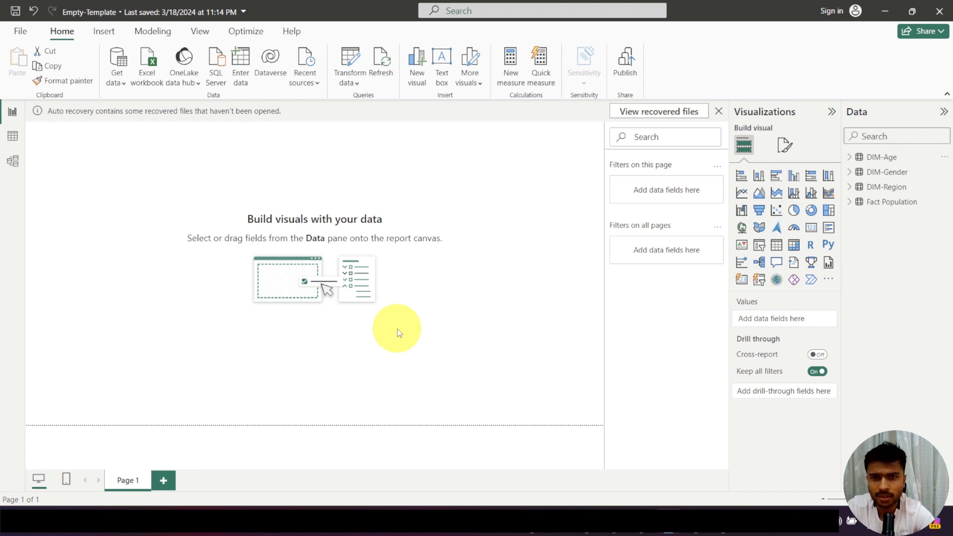
Build a page-wide stacked column chart with Fact Population's Year on the X-axis, Population on the Y-axis and DIM-Age's Age-Category as the legend.
click(759, 176)
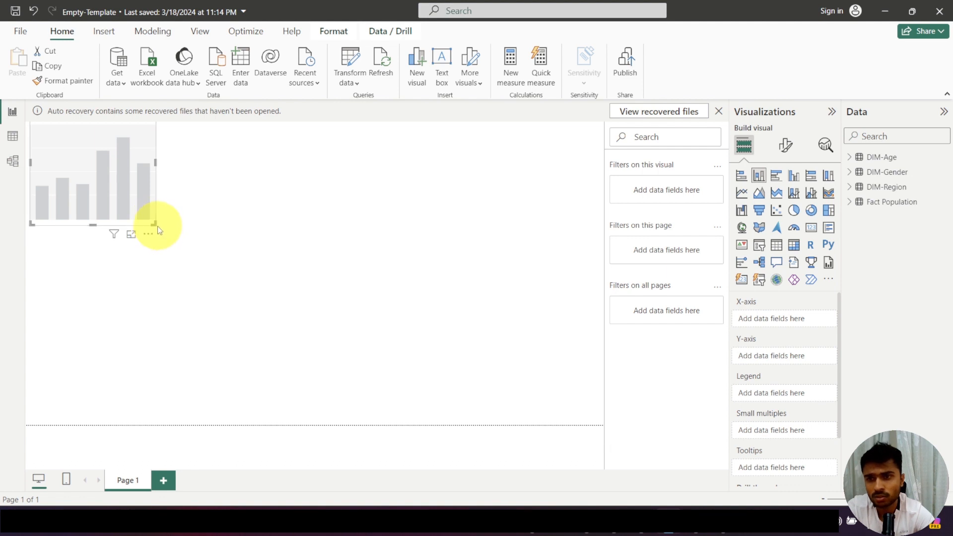
drag(154, 226, 599, 423)
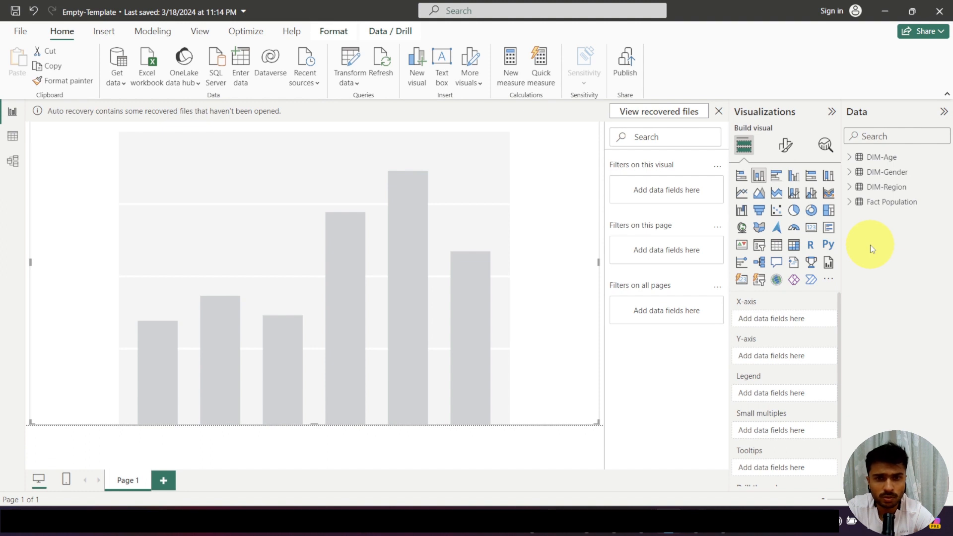
click(854, 203)
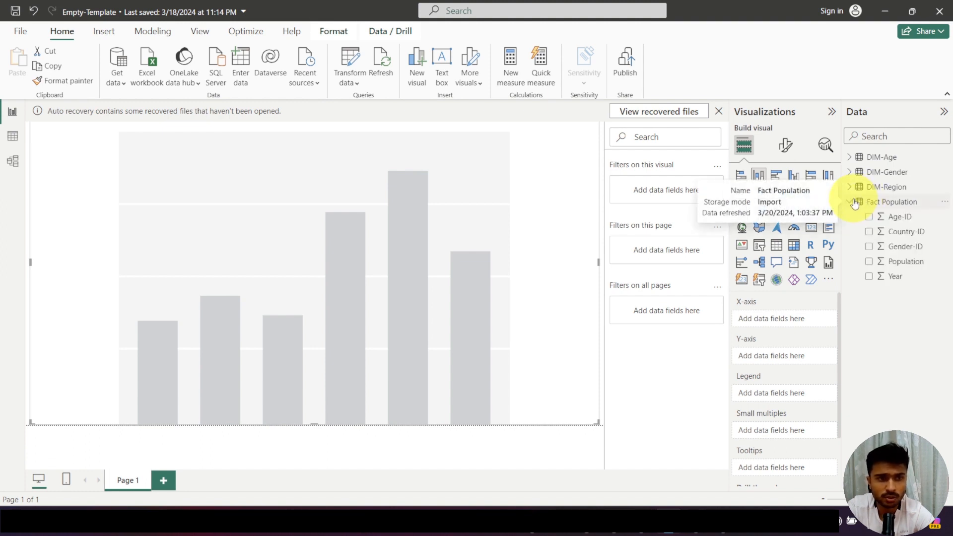
drag(894, 283, 785, 326)
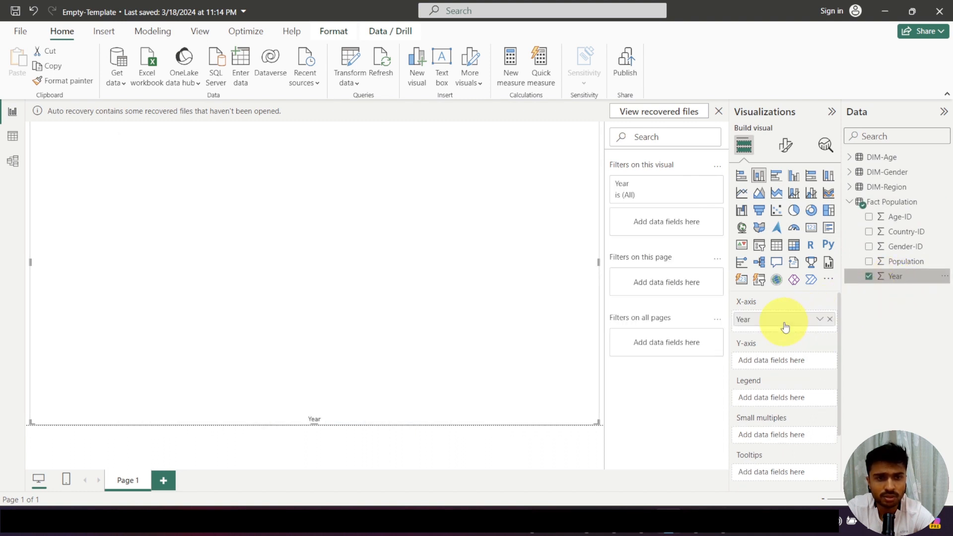
drag(908, 268, 797, 363)
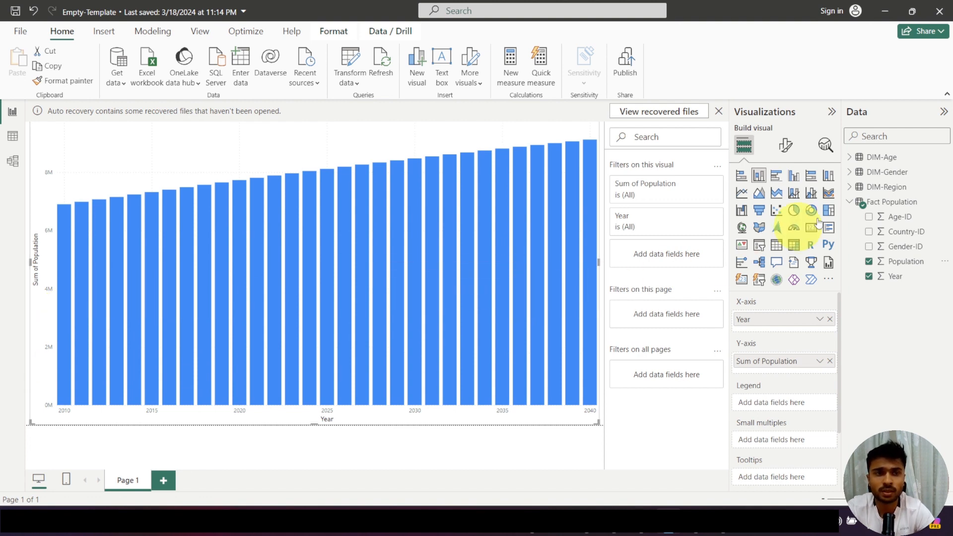
click(850, 157)
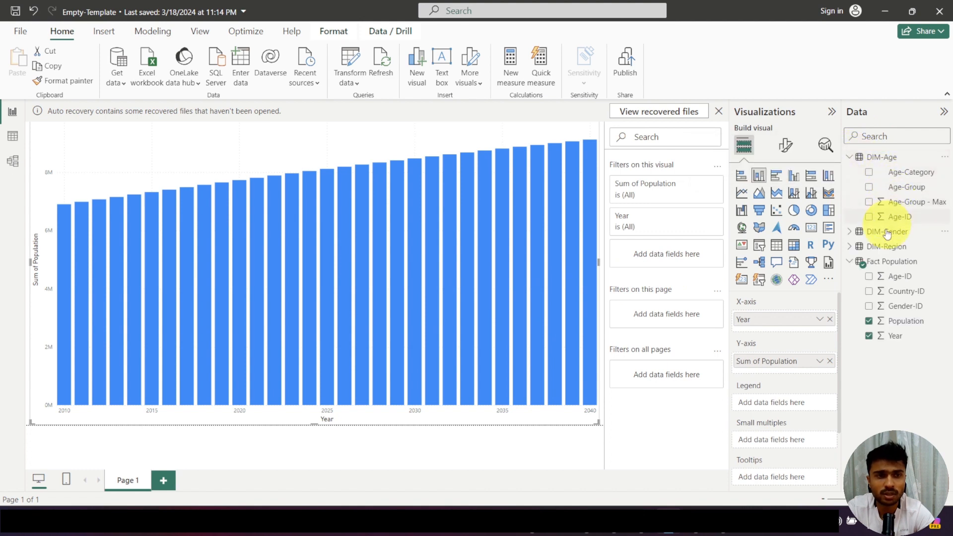
drag(920, 180, 811, 405)
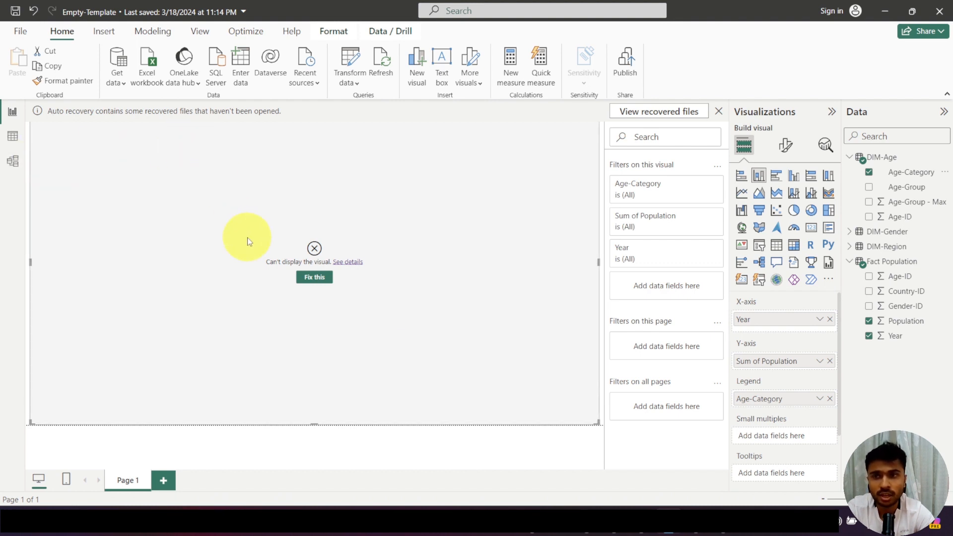
Rearrange the model diagram by placing DIM-Gender below DIM-Region and Fact Population centrally among the three dimension tables.
click(15, 161)
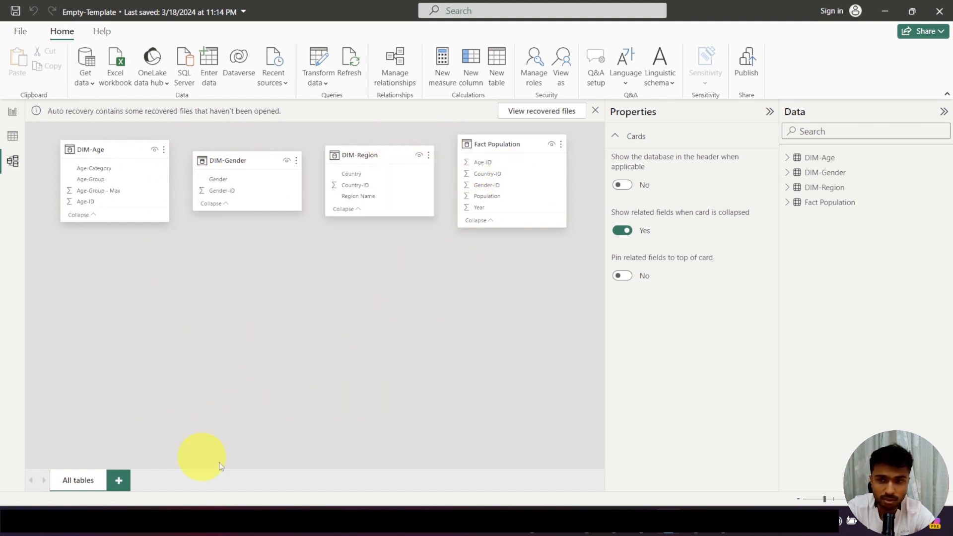
scroll(219, 463, down, 5)
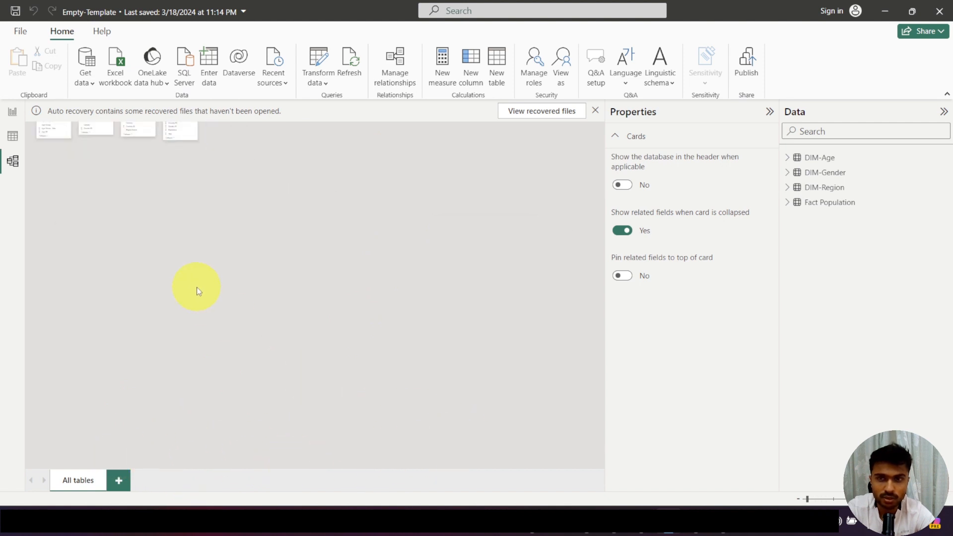
scroll(196, 287, up, 6)
scroll(254, 324, down, 4)
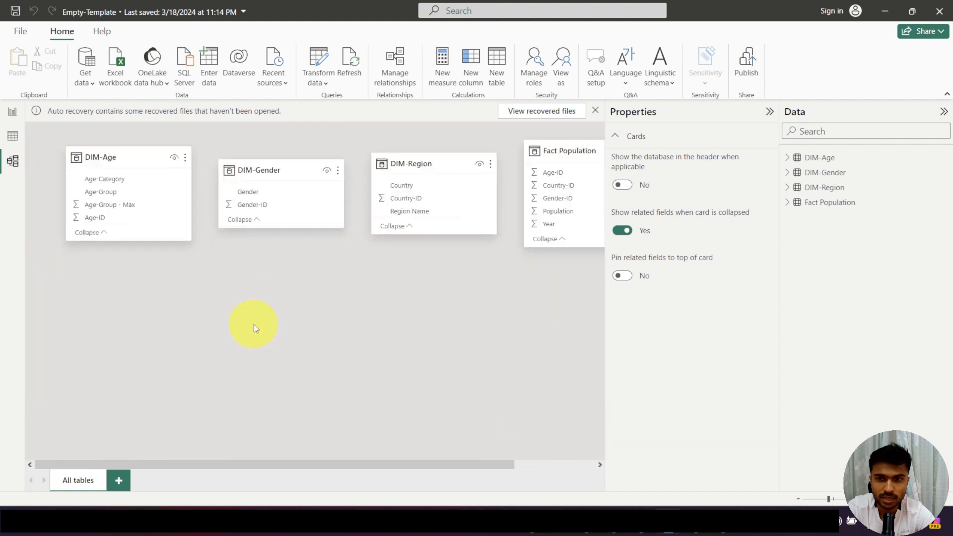
scroll(204, 424, up, 6)
drag(73, 465, 187, 480)
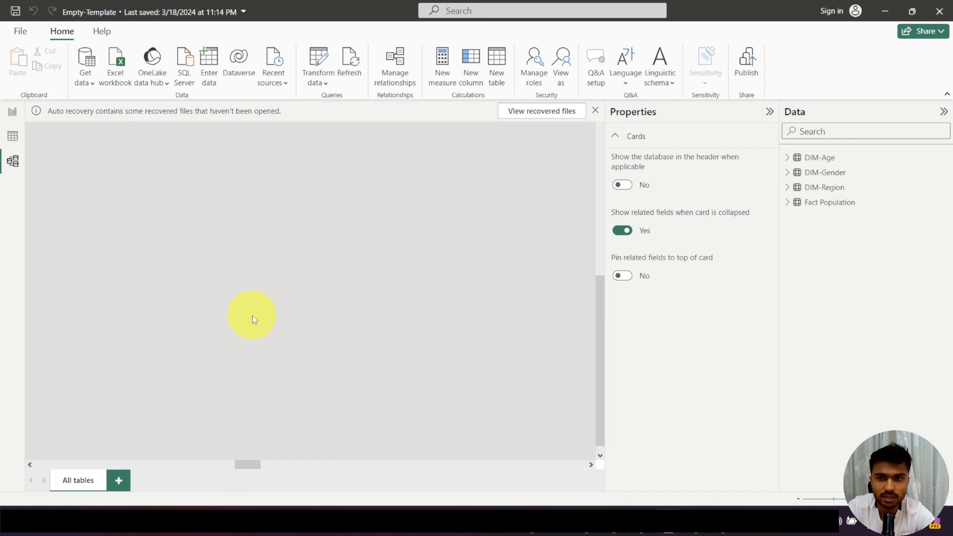
scroll(252, 315, left, 5)
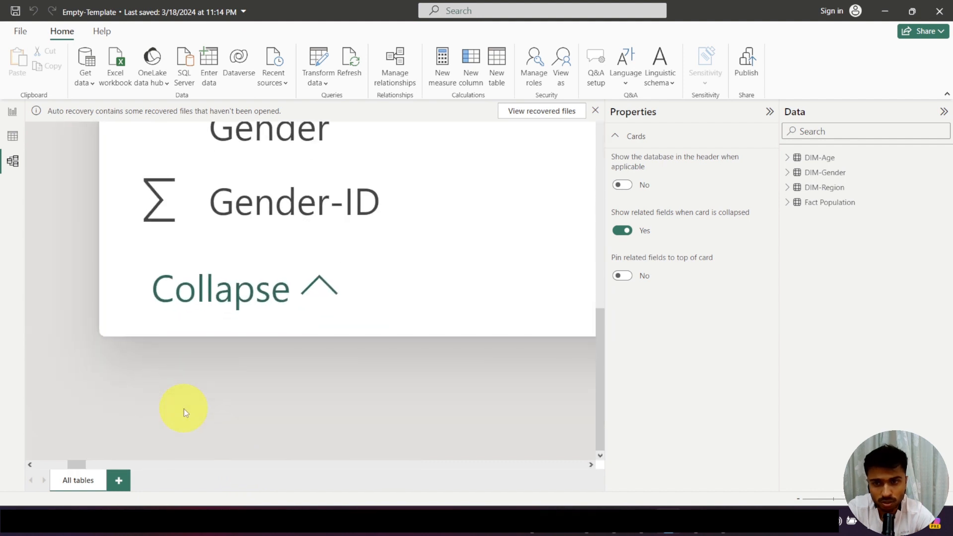
scroll(184, 409, down, 8)
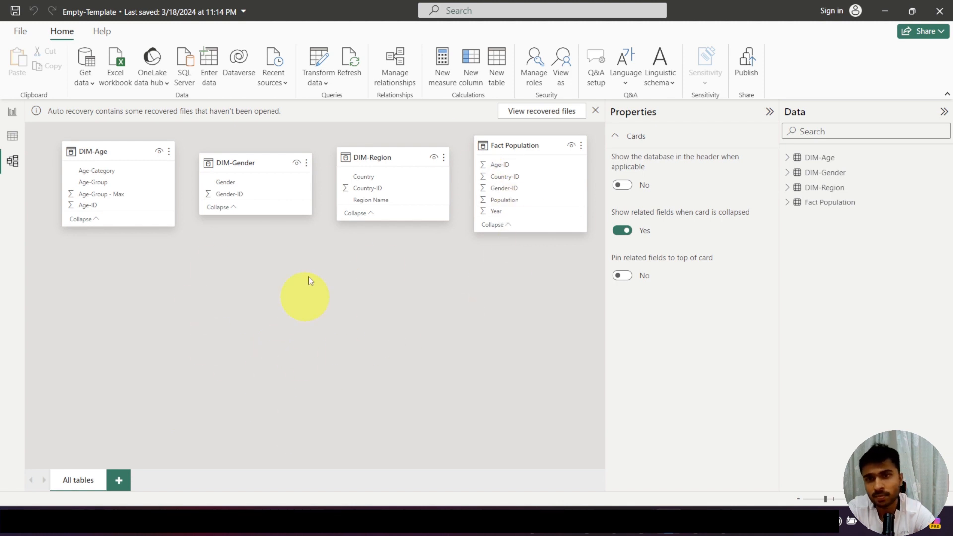
mouse_move(253, 163)
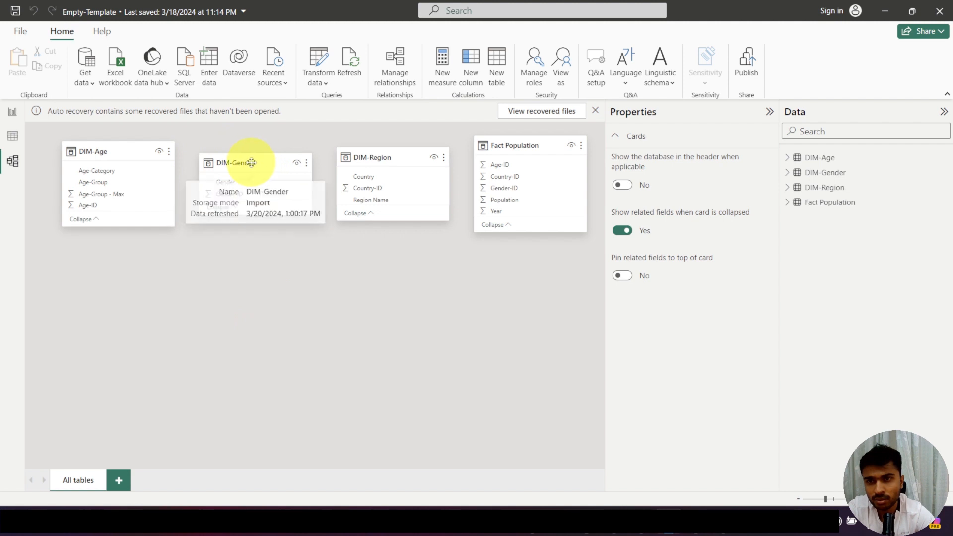
drag(251, 163, 405, 361)
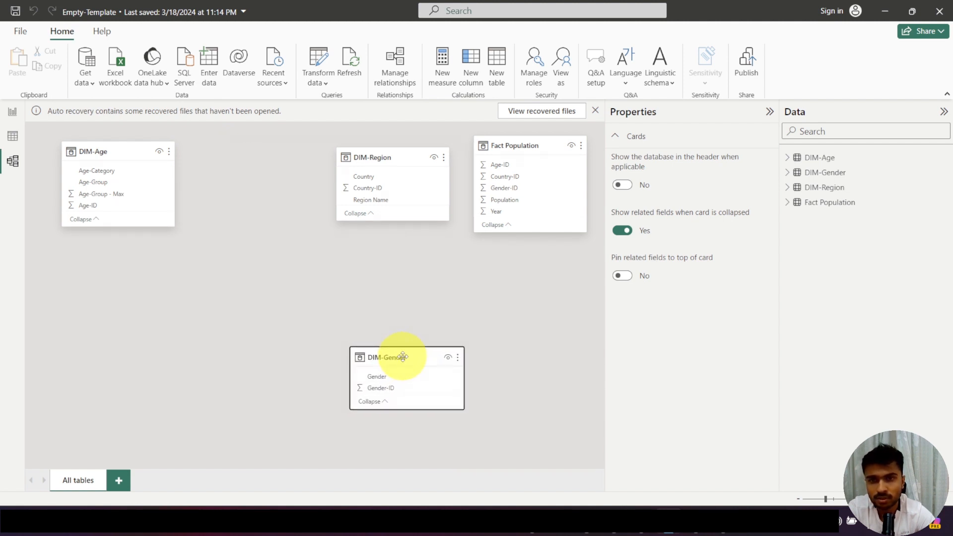
drag(544, 146, 266, 253)
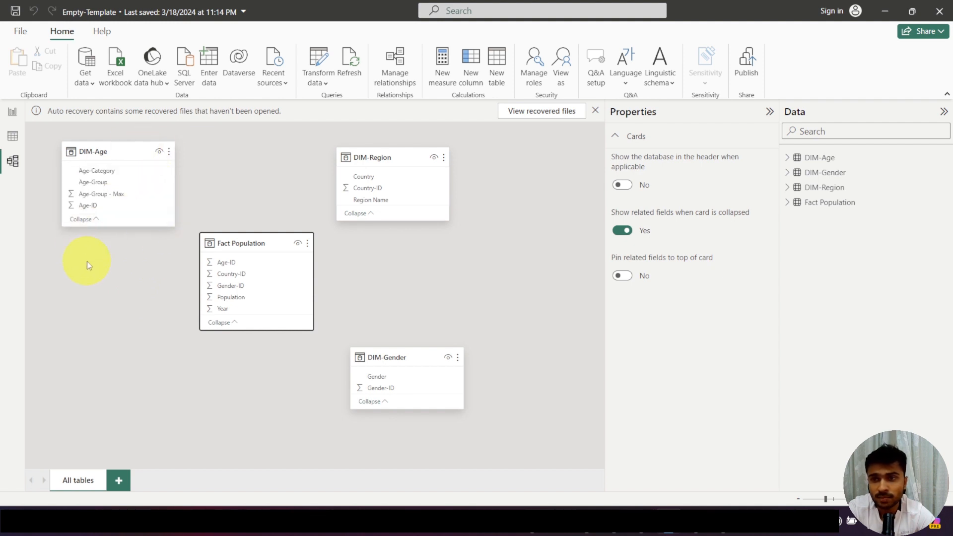
Relate DIM-Age to Fact Population through their Age-ID columns and check the age categories in the report's column chart.
click(94, 207)
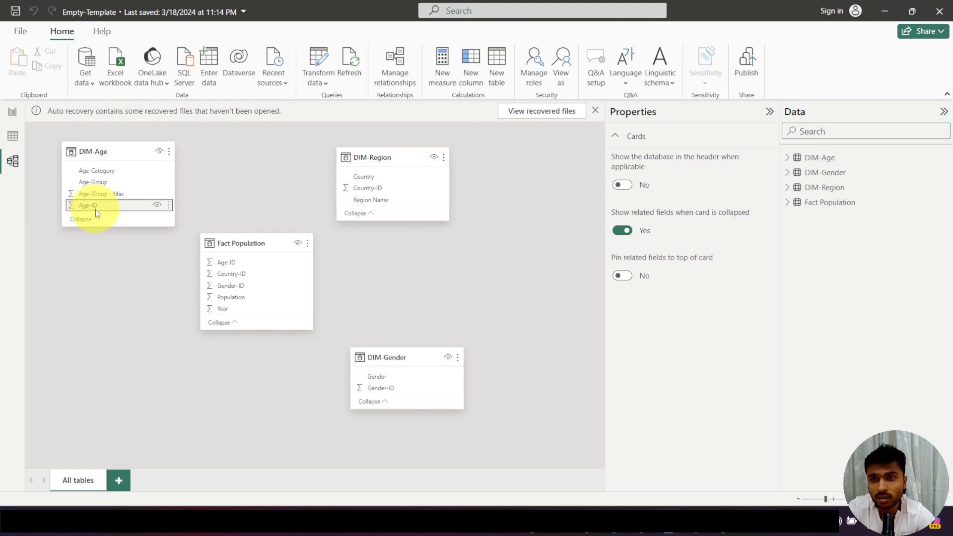
drag(97, 214, 229, 267)
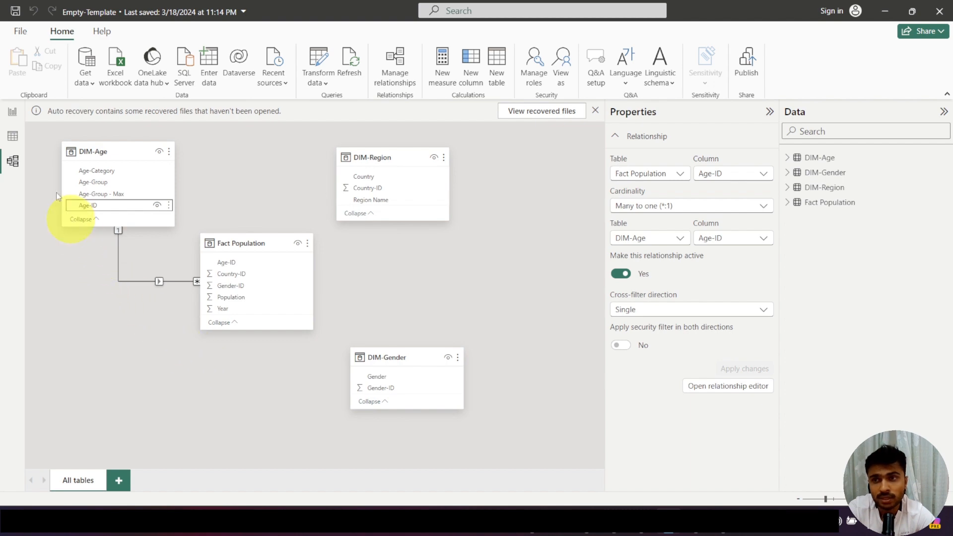
click(12, 111)
mouse_move(175, 296)
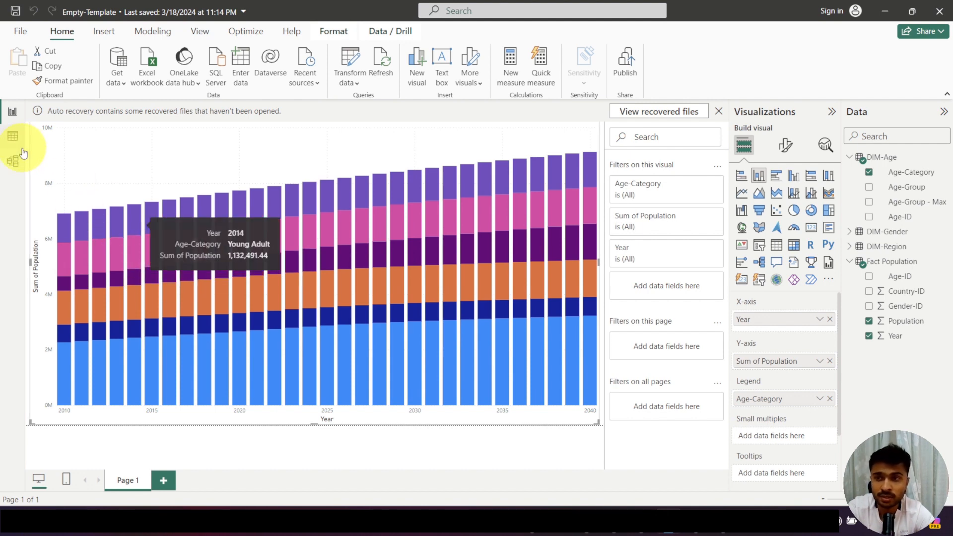
Open the properties of the relationship between DIM-Age and Fact Population in the model view and examine the table choices for both sides.
click(14, 160)
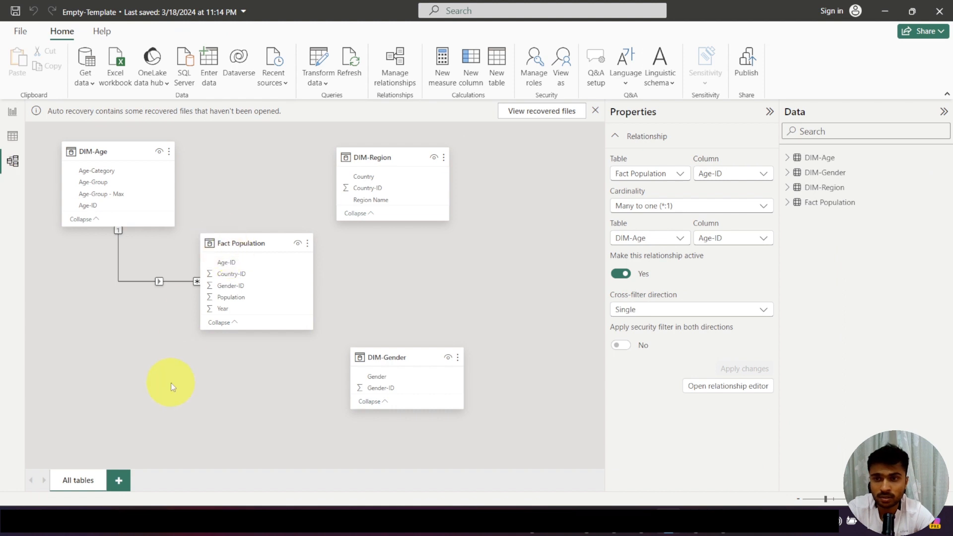
right_click(136, 282)
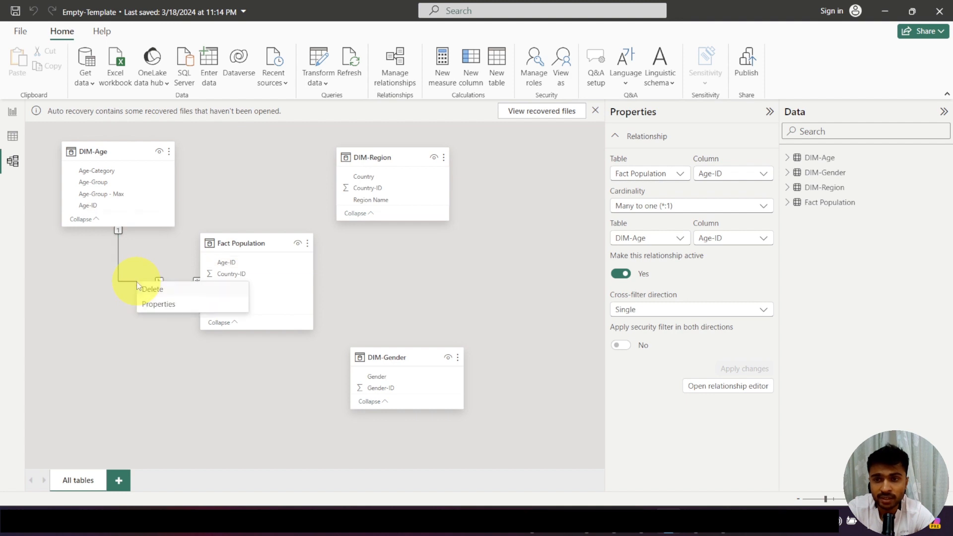
click(156, 304)
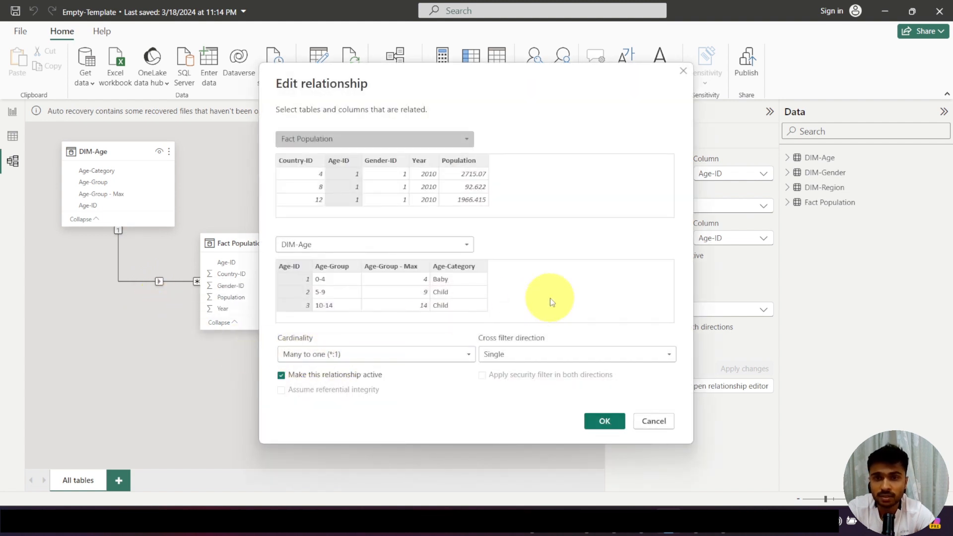
click(451, 144)
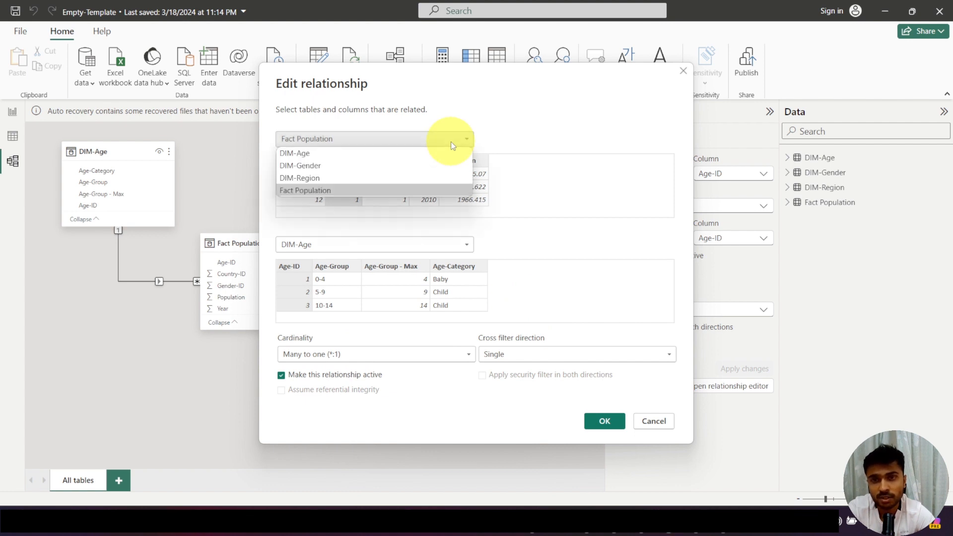
click(450, 141)
click(446, 243)
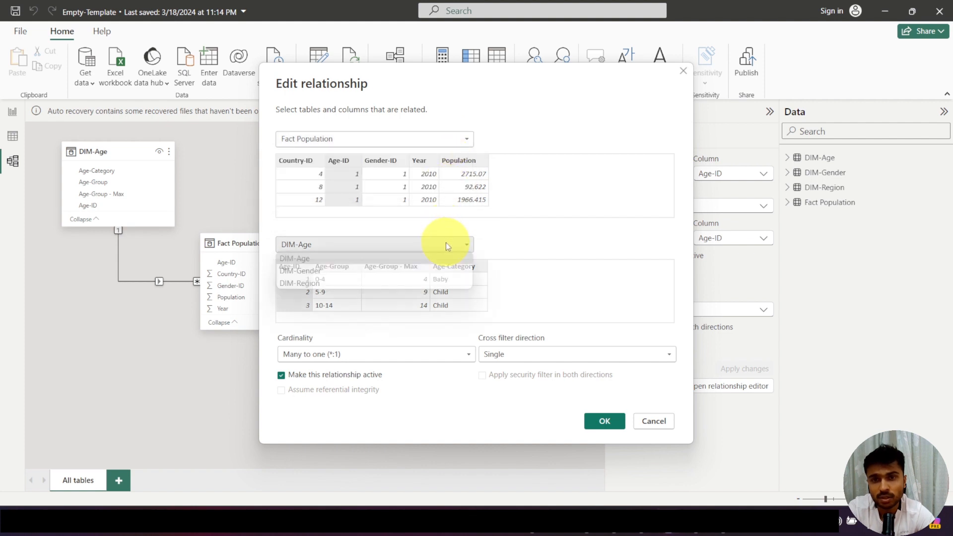
click(446, 243)
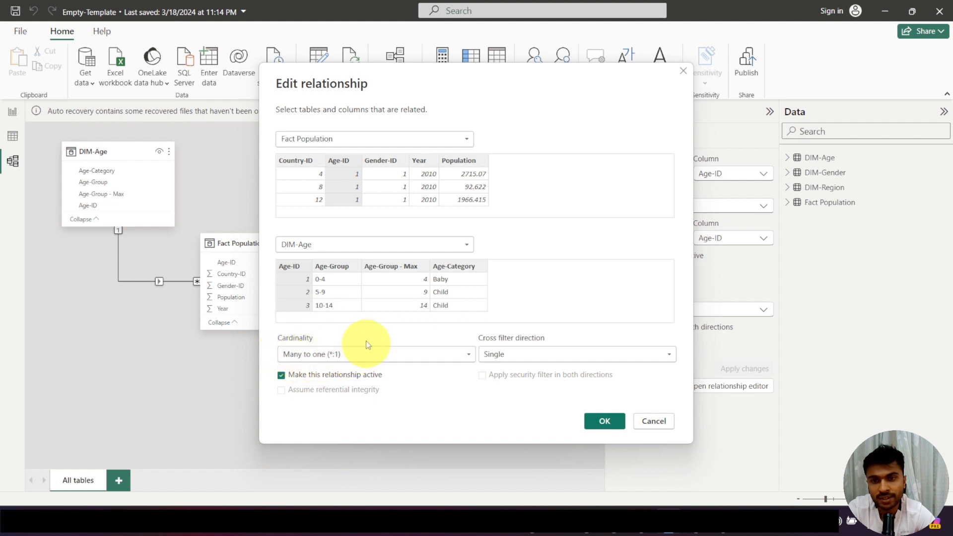
Examine the relationship's cardinality and cross filter direction options and leave the relationship editor without saving.
click(397, 356)
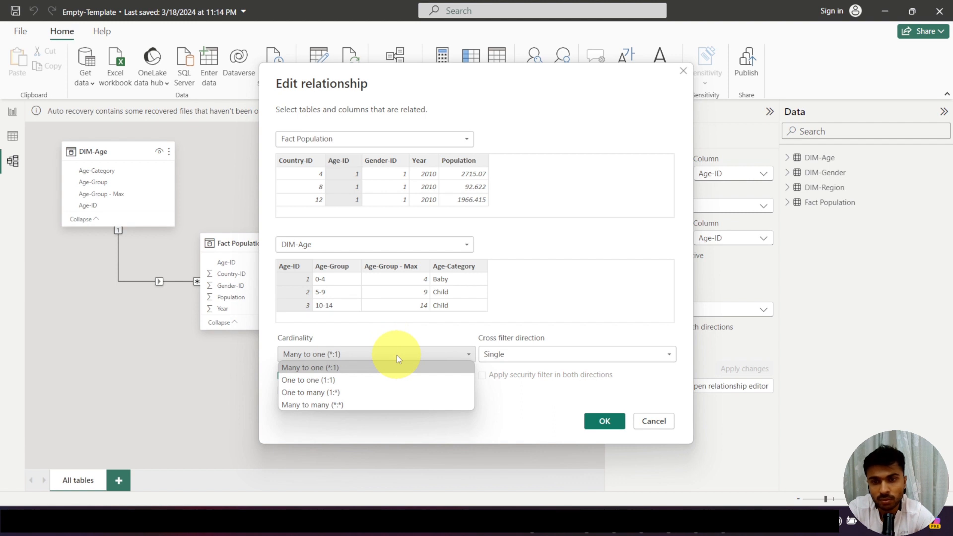
click(398, 356)
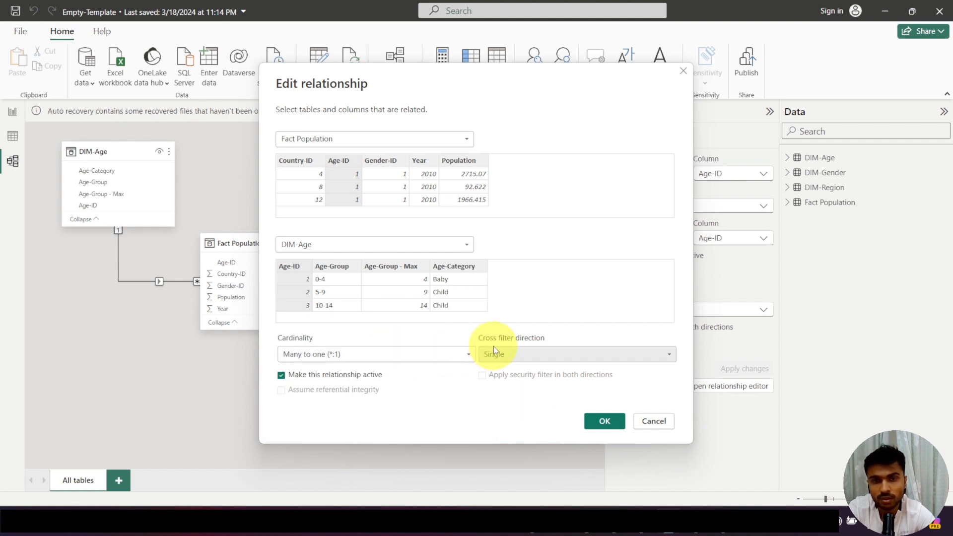
click(531, 356)
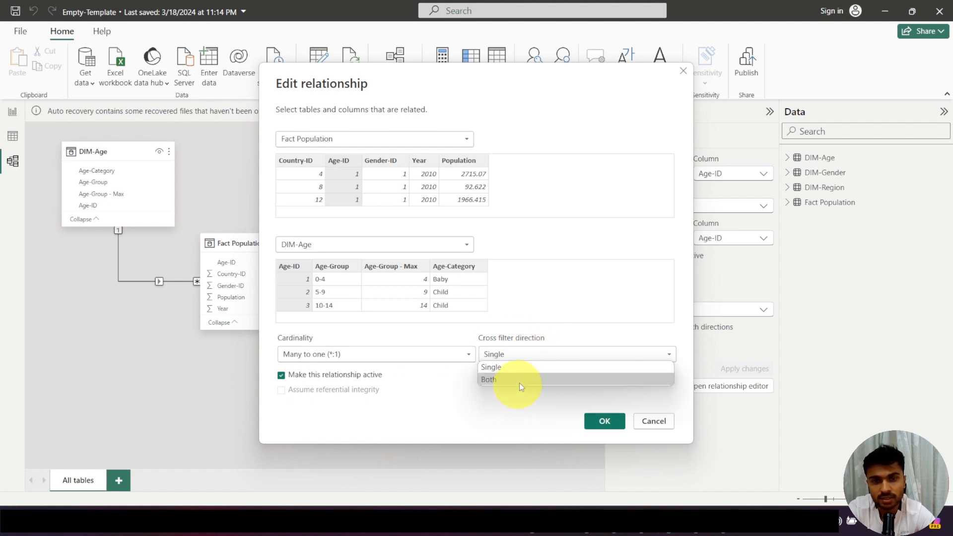
click(539, 354)
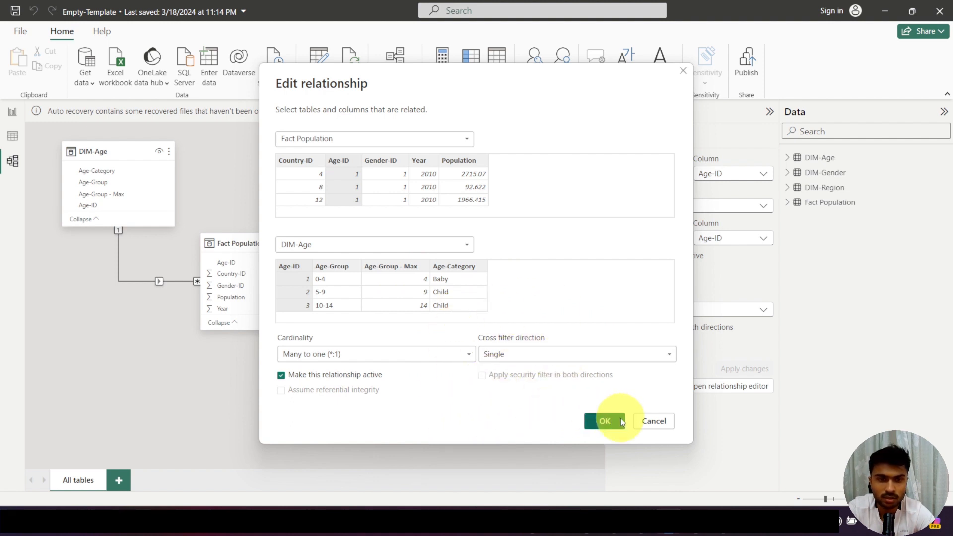
click(651, 422)
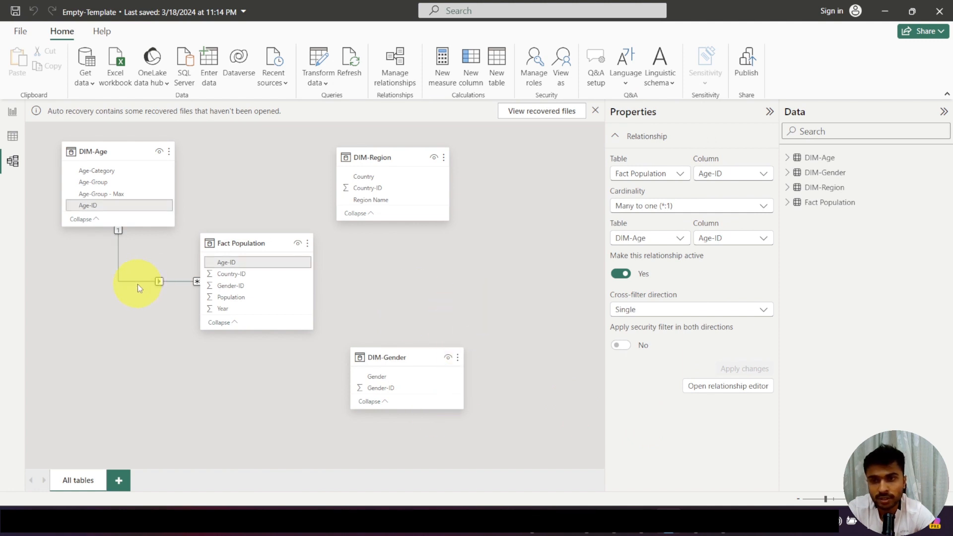
Check DIM-Age's table options and review the model's existing relationships in the Manage relationships dialog.
click(170, 154)
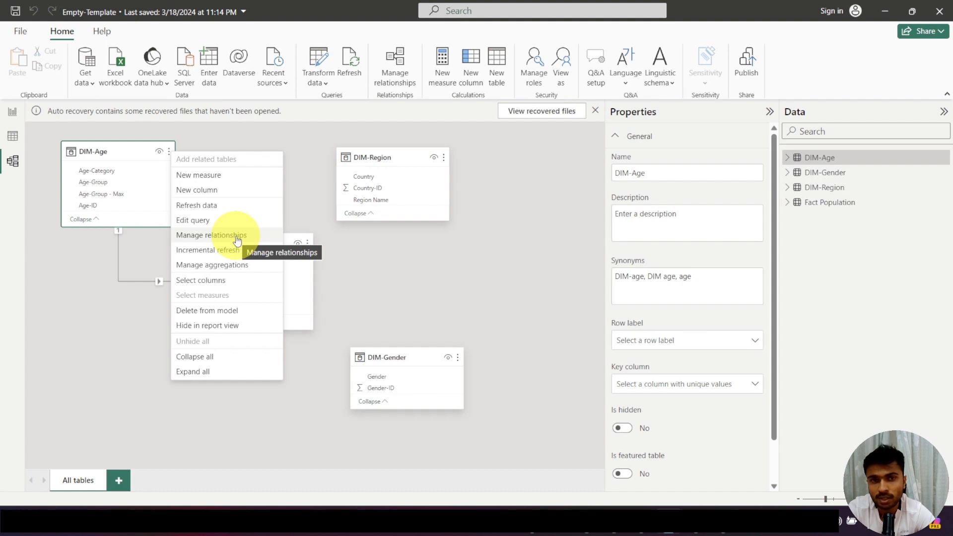
click(227, 134)
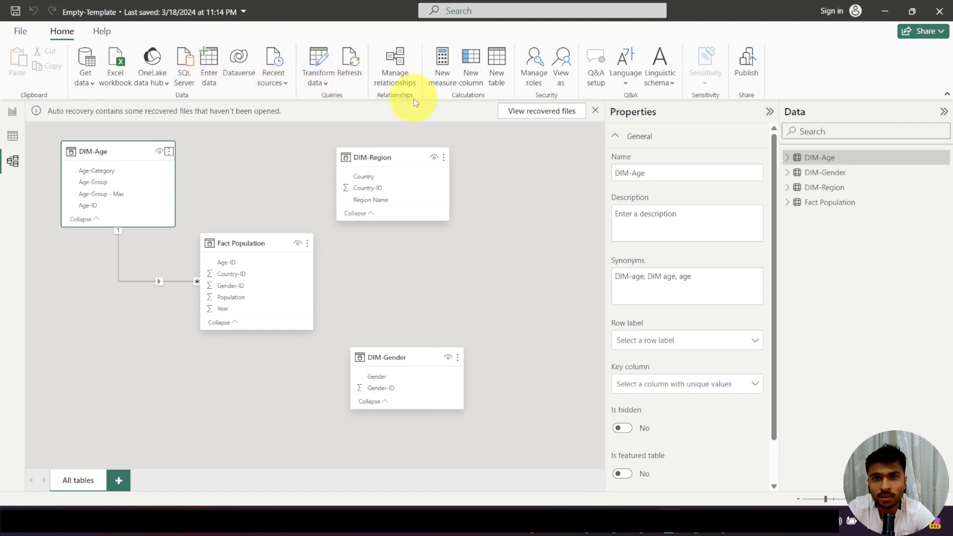
click(396, 62)
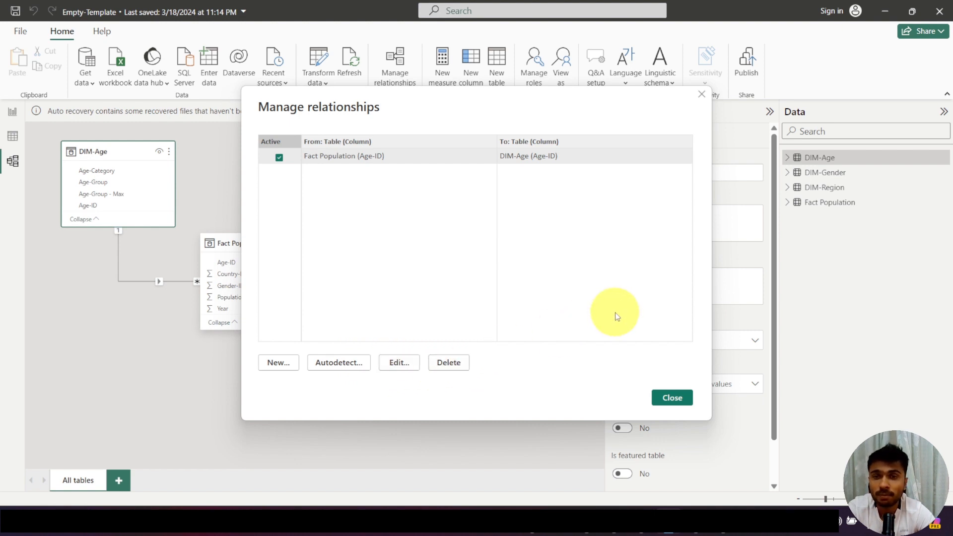
click(673, 398)
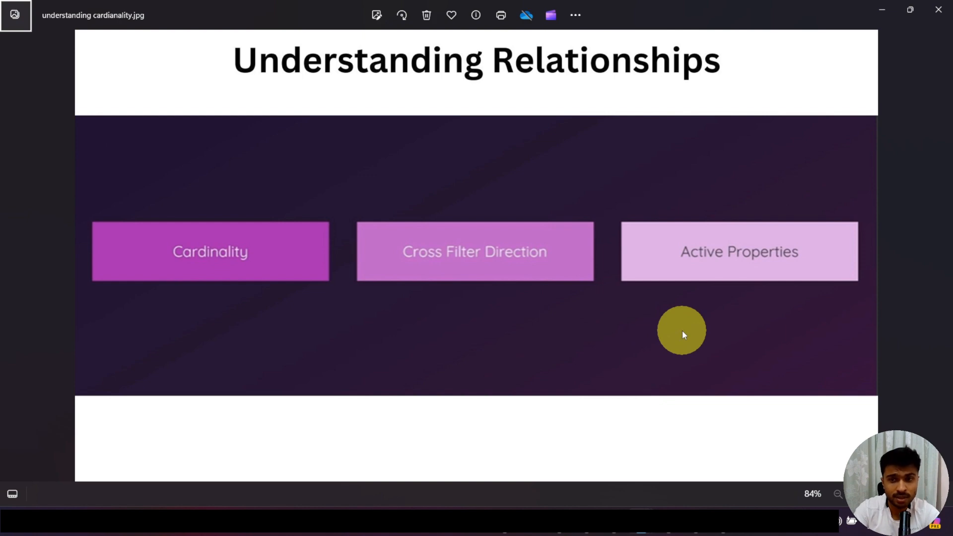
Switch to the image viewer and show the relationship type.jpg slide to examine the cardinality types.
key(Right)
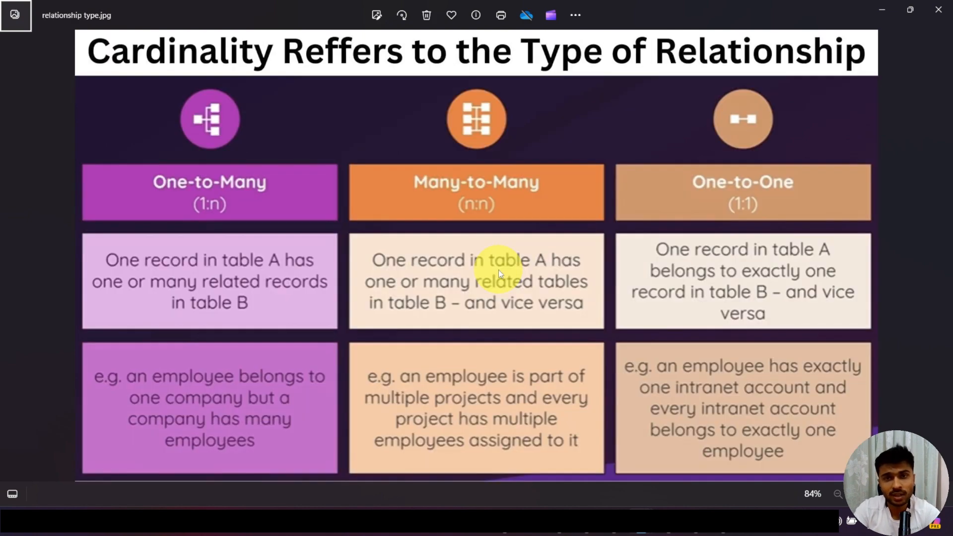